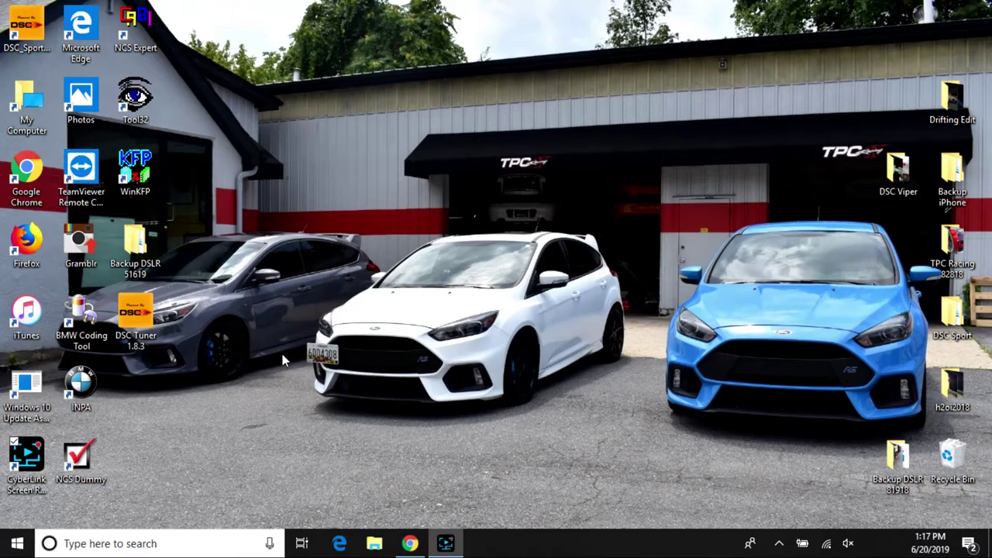
- Launch DSC Tuner 1.8.3 with a new Chassis Touring C7 map and maximize its window
{"action": "left_click", "coordinate": [149, 306]}
{"action": "double_click", "coordinate": [151, 309]}
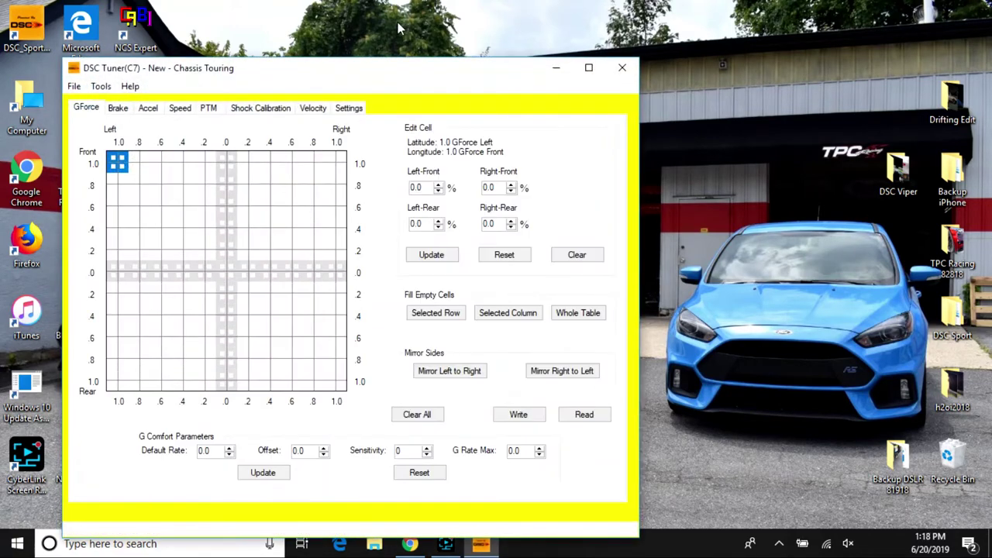
{"action": "left_click", "coordinate": [588, 67]}
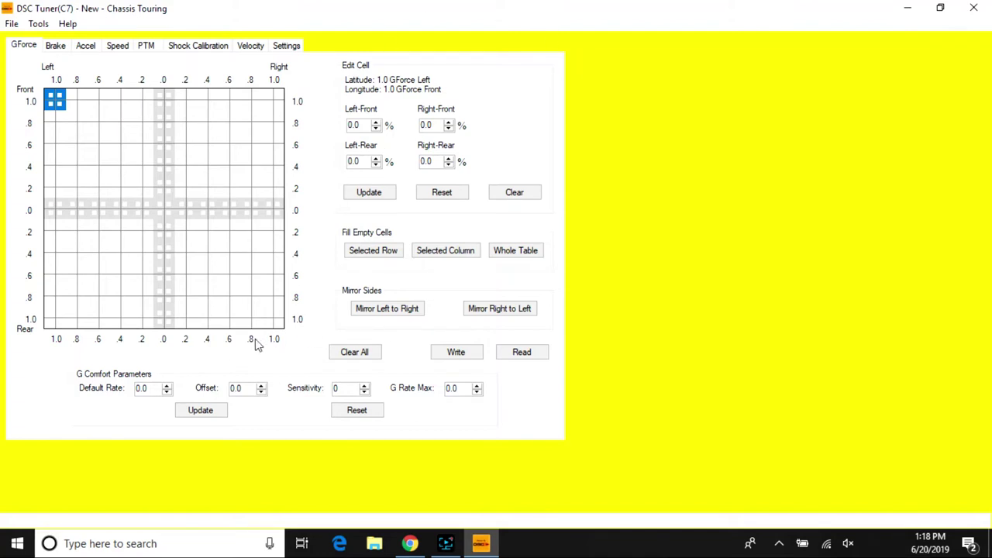
- Find Device Manager with a 'dev' search and expand Ports (COM & LPT) to see the CP210x bridge on COM3
{"action": "left_click", "coordinate": [118, 545]}
{"action": "type", "text": "d"}
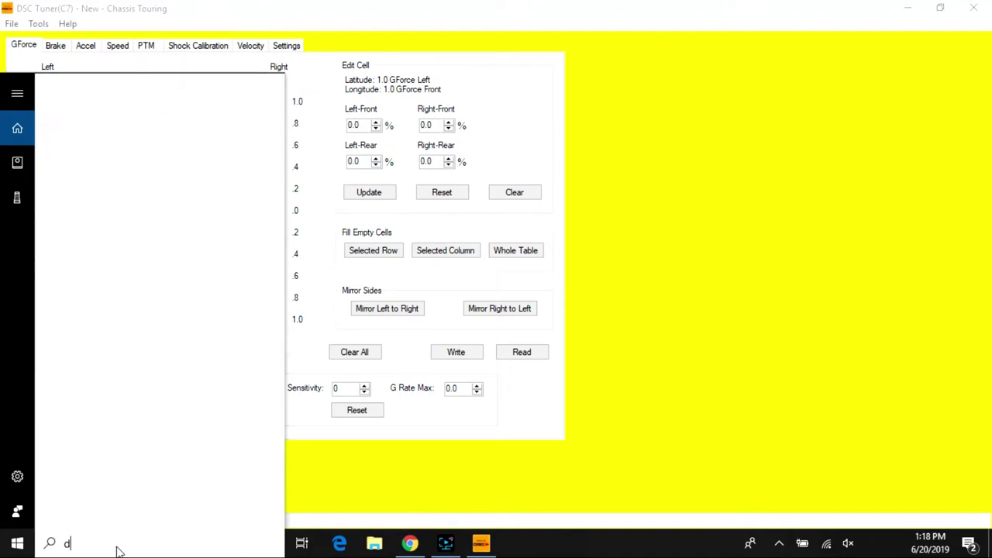
{"action": "type", "text": "ev"}
{"action": "left_click", "coordinate": [169, 161]}
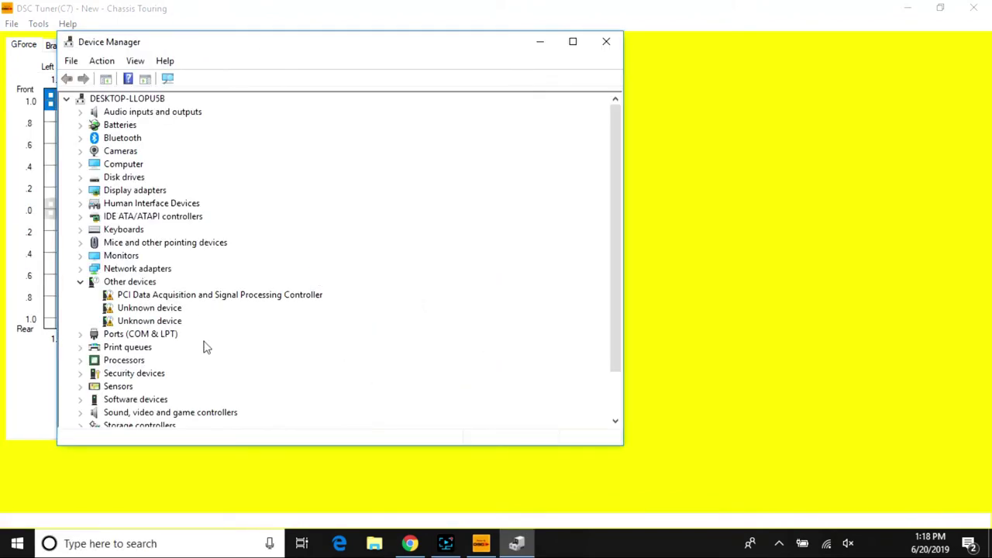
{"action": "double_click", "coordinate": [158, 336]}
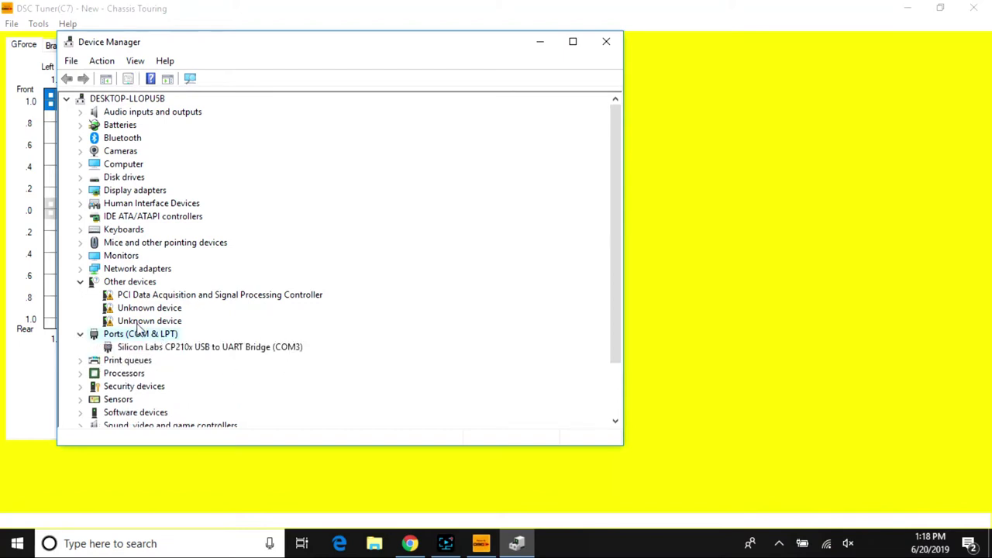
- Hide Device Manager and browse the File menu's Vehicle Type options, confirming Corvette C7
{"action": "left_click", "coordinate": [539, 42]}
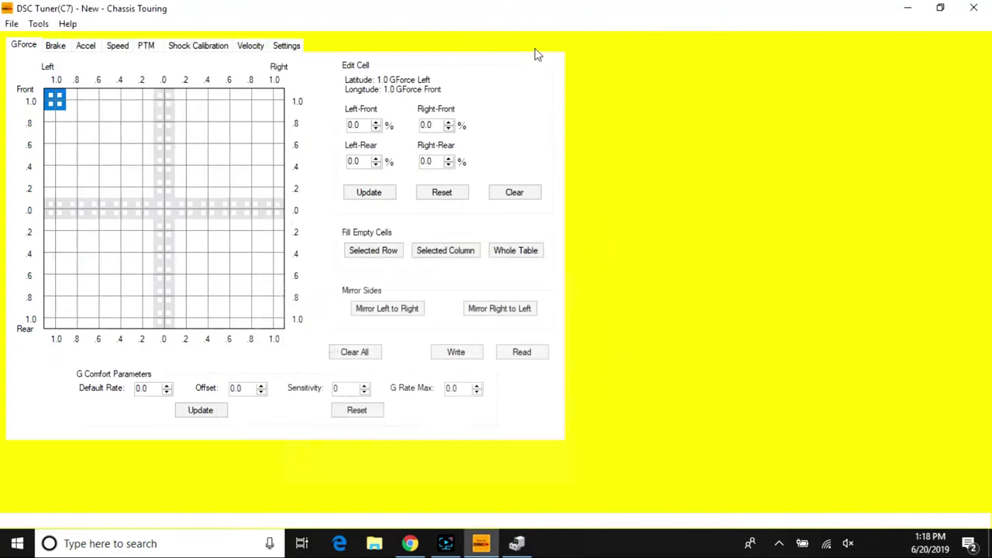
{"action": "left_click", "coordinate": [12, 24]}
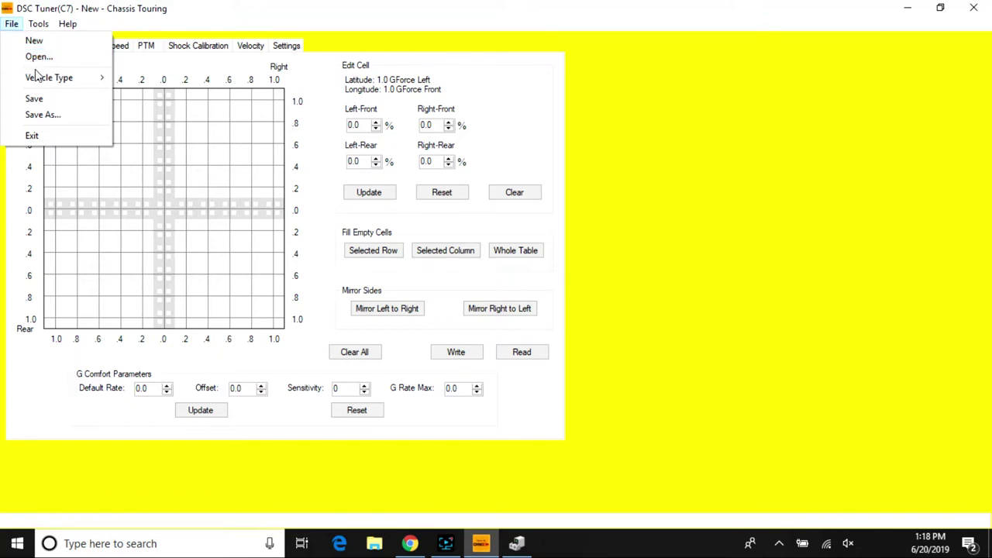
{"action": "mouse_move", "coordinate": [43, 80]}
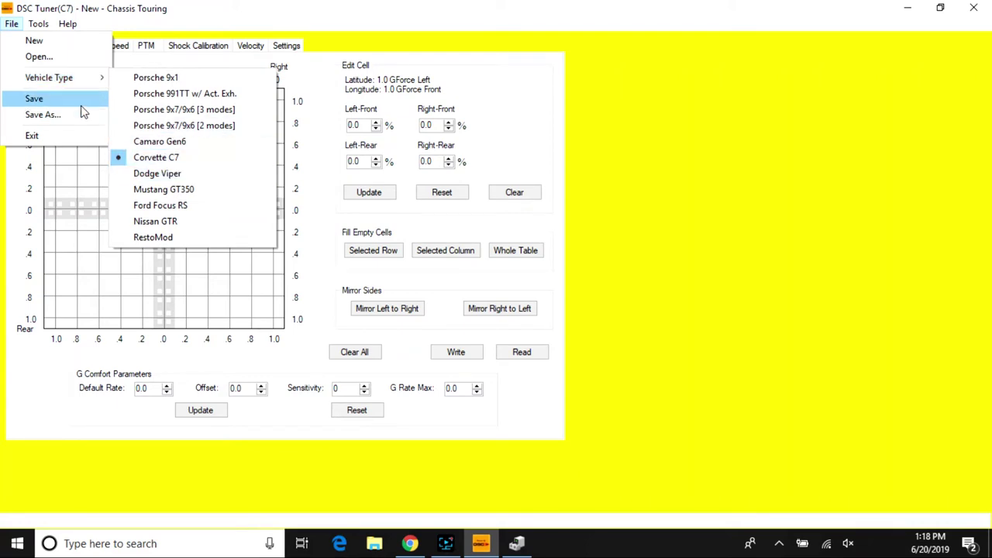
{"action": "mouse_move", "coordinate": [78, 25]}
{"action": "mouse_move", "coordinate": [40, 26]}
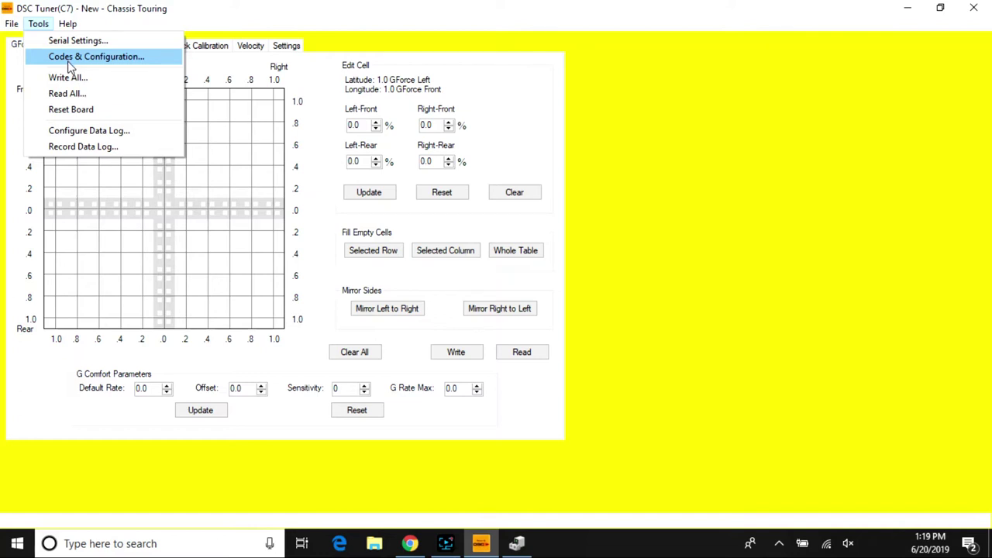
- Reset the controller board and dismiss the 'Board is reset.' message
{"action": "left_click", "coordinate": [75, 111]}
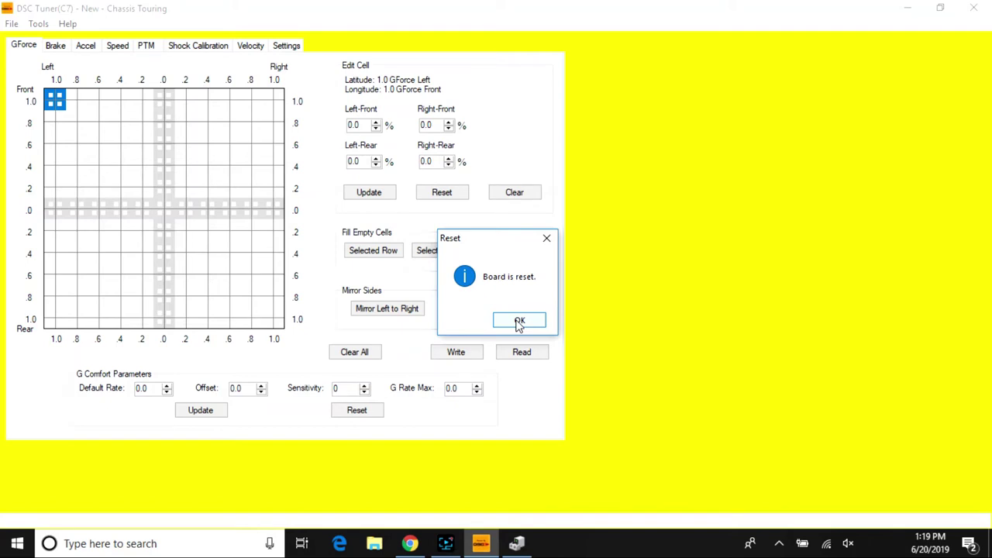
{"action": "left_click", "coordinate": [519, 321]}
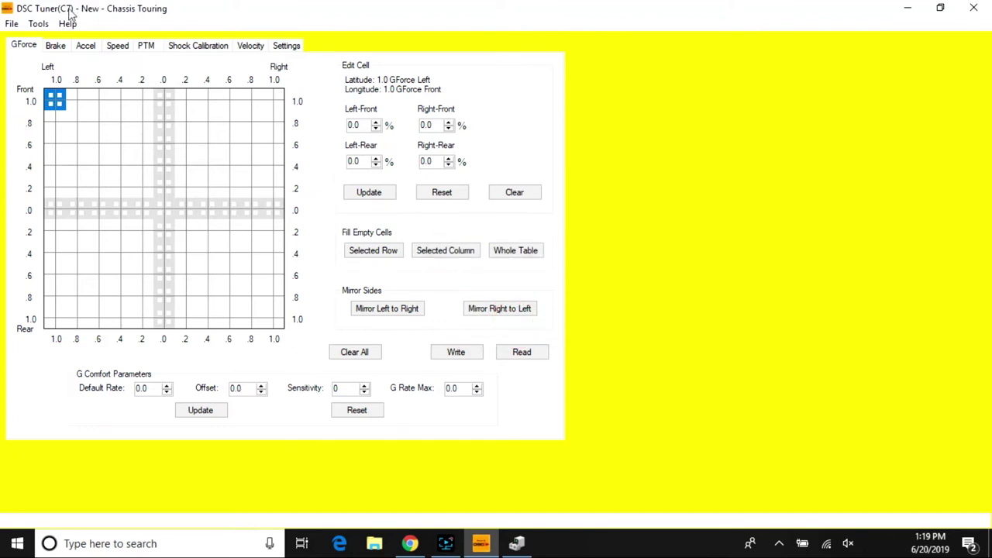
- Read all 1899 values from the controller, filling the GForce table and comfort parameters 1.0, 100.0, 20, 35.0
{"action": "left_click", "coordinate": [39, 24]}
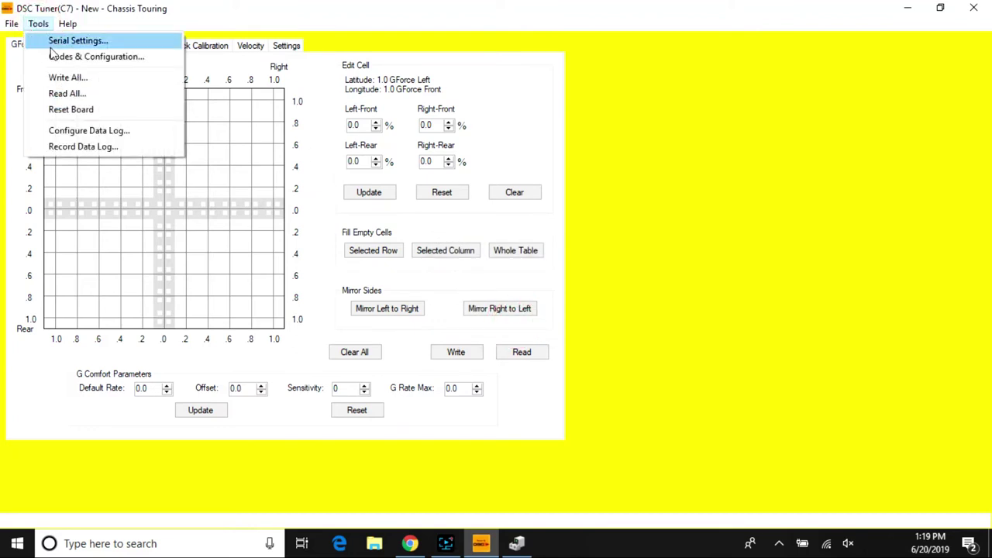
{"action": "left_click", "coordinate": [62, 93]}
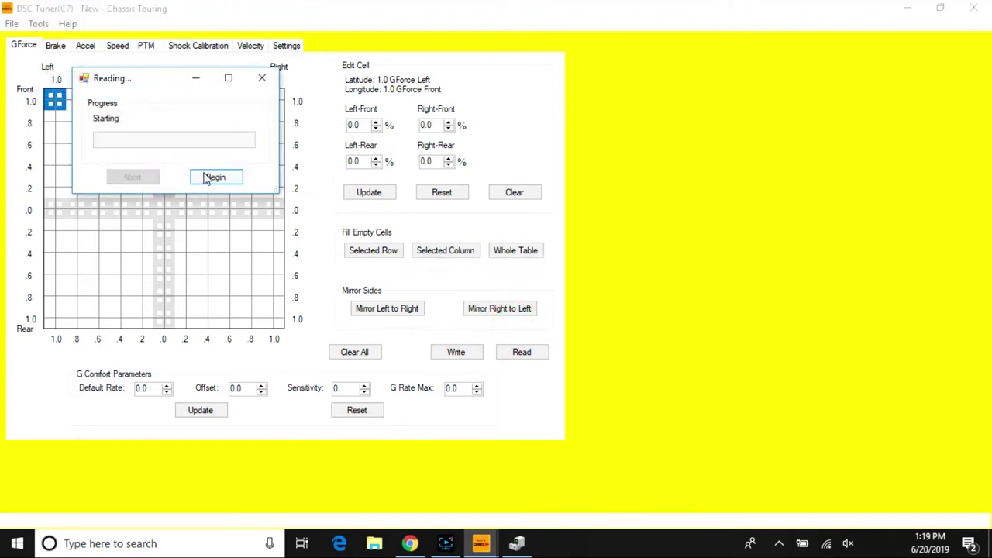
{"action": "left_click", "coordinate": [209, 177]}
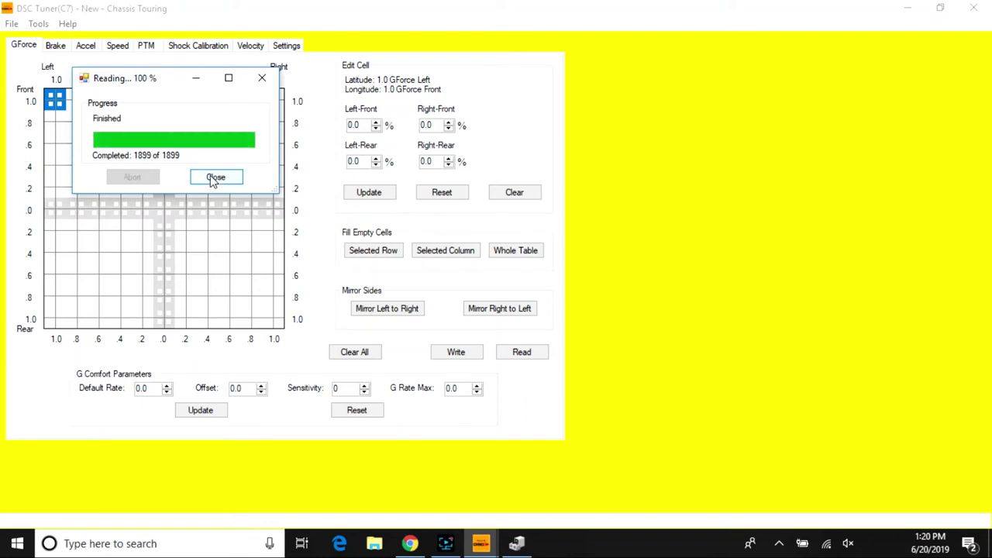
{"action": "left_click", "coordinate": [215, 178]}
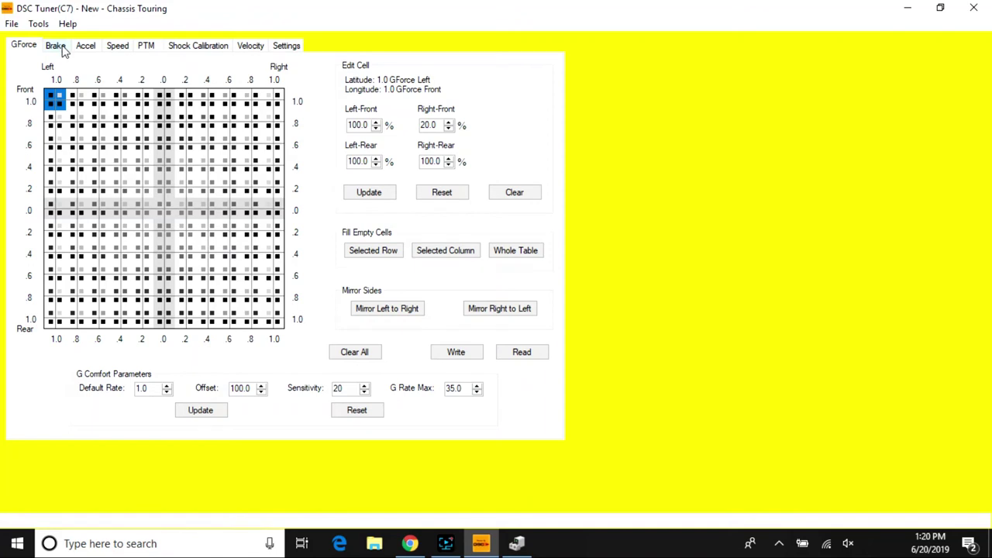
- Browse the Chassis Touring Brake, Accel, Speed, PTM, Shock Calibration and Velocity tables
{"action": "left_click", "coordinate": [64, 48]}
{"action": "left_click", "coordinate": [78, 46]}
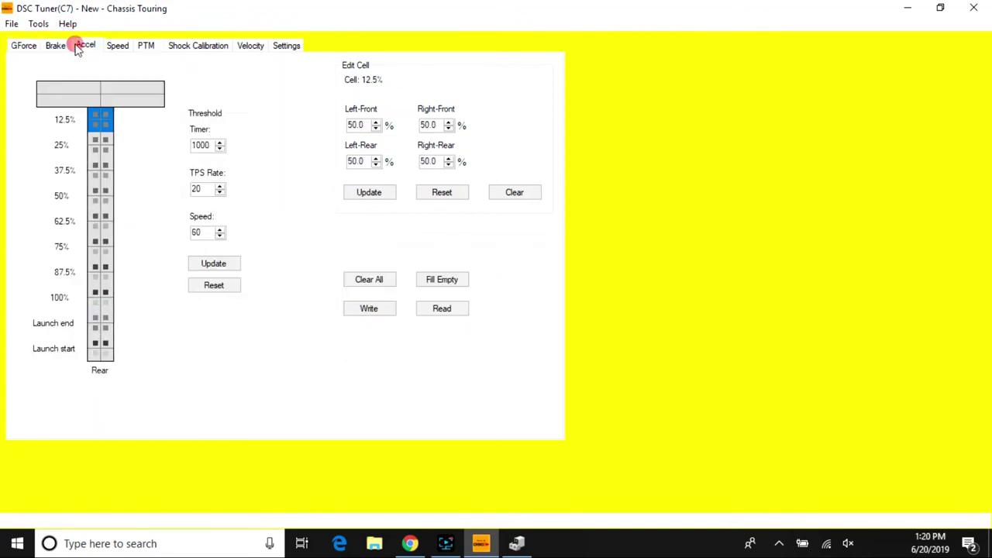
{"action": "left_click", "coordinate": [116, 48]}
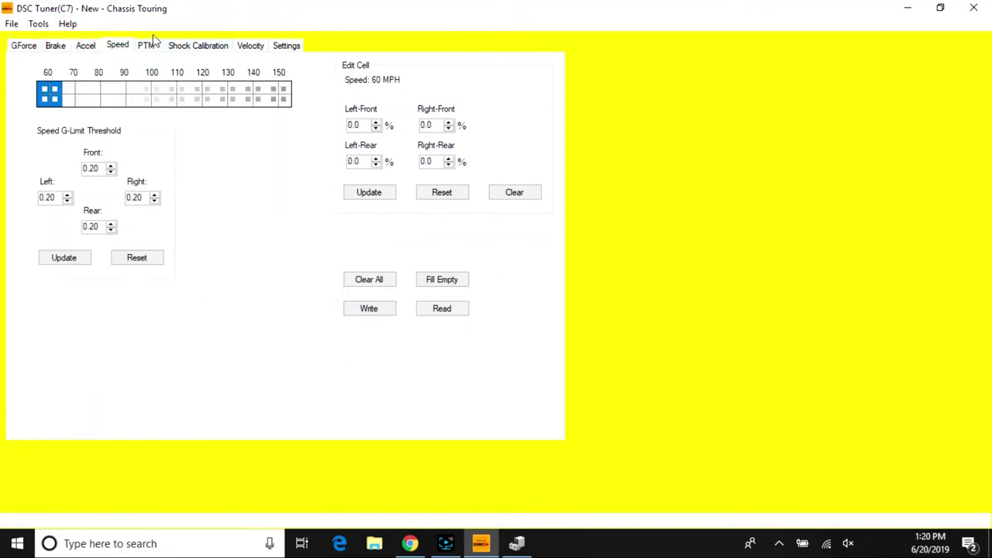
{"action": "left_click", "coordinate": [152, 46]}
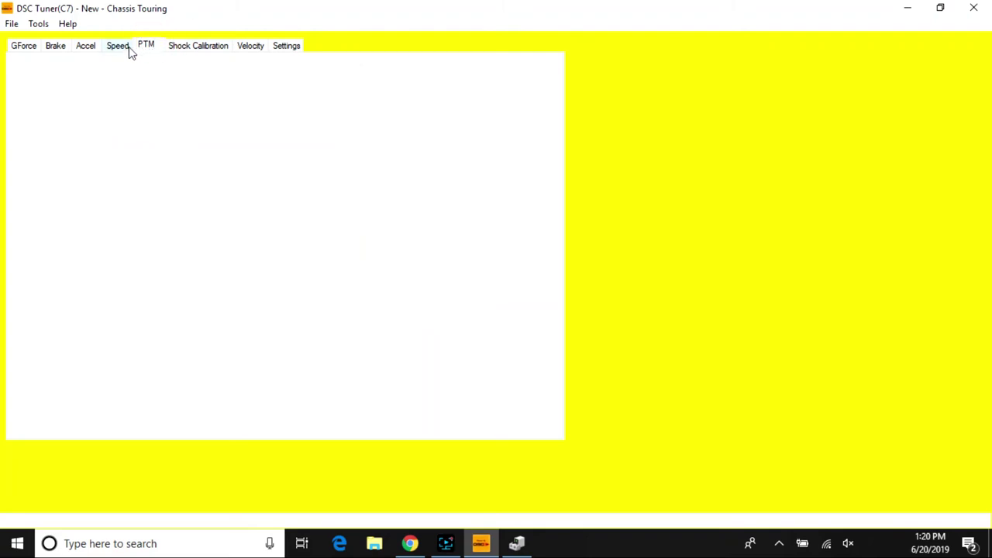
{"action": "left_click", "coordinate": [128, 49]}
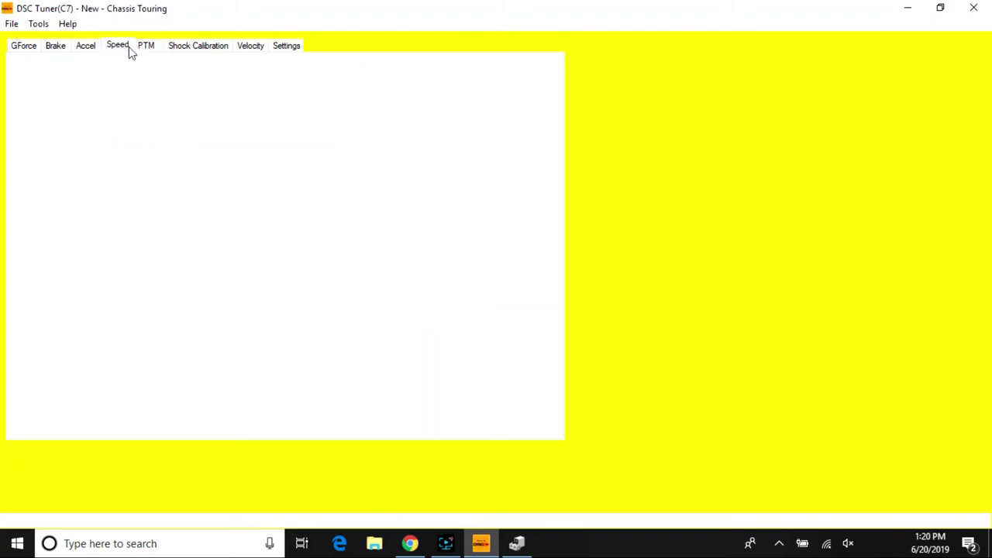
{"action": "left_click", "coordinate": [188, 48]}
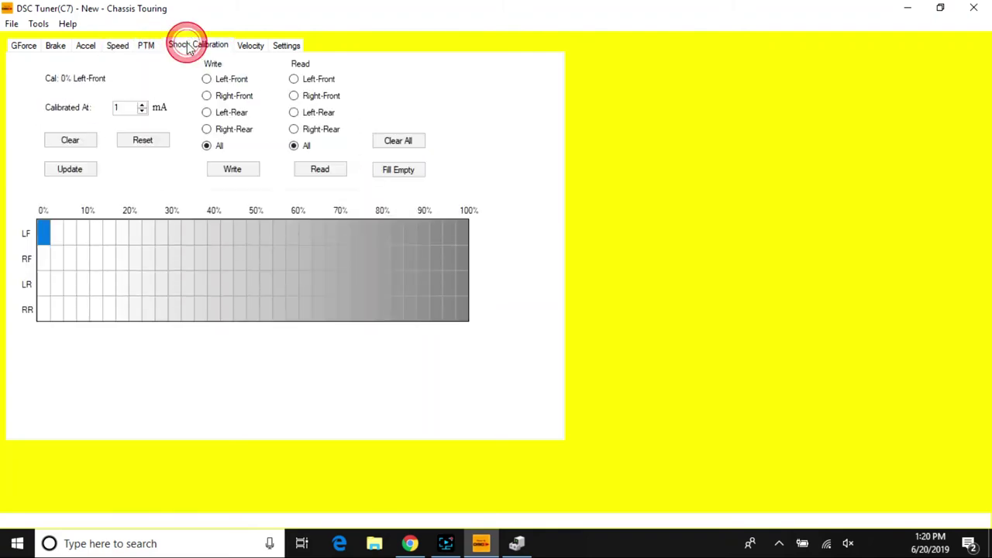
{"action": "left_click", "coordinate": [256, 48]}
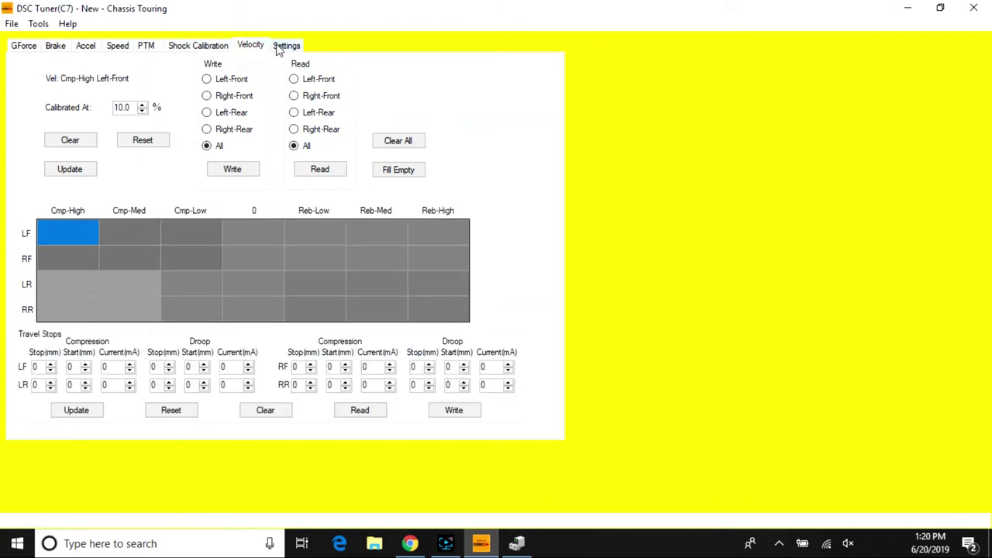
- Switch to Chassis Sport and preview its GForce, PTM and Shock Calibration tables
{"action": "left_click", "coordinate": [285, 47]}
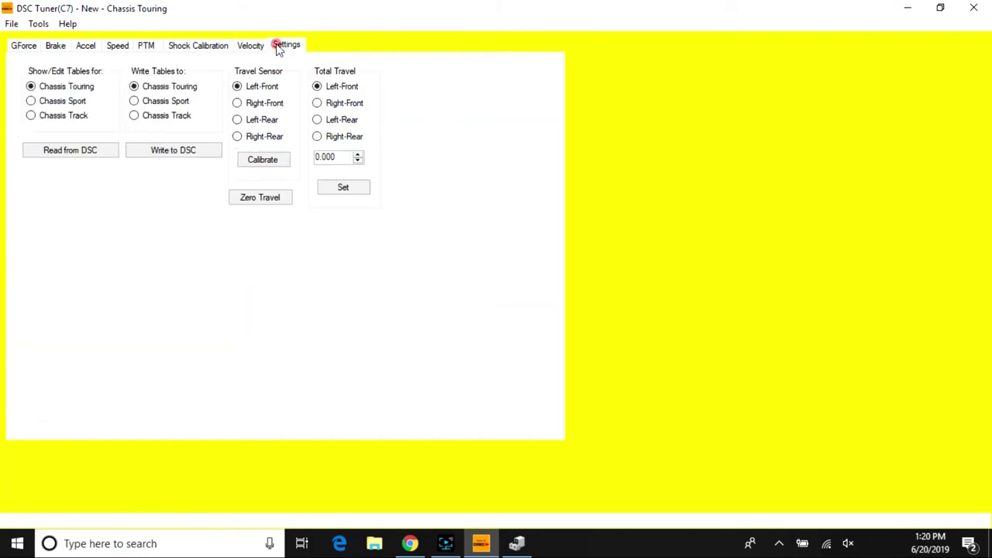
{"action": "left_click", "coordinate": [78, 104]}
{"action": "left_click", "coordinate": [26, 46]}
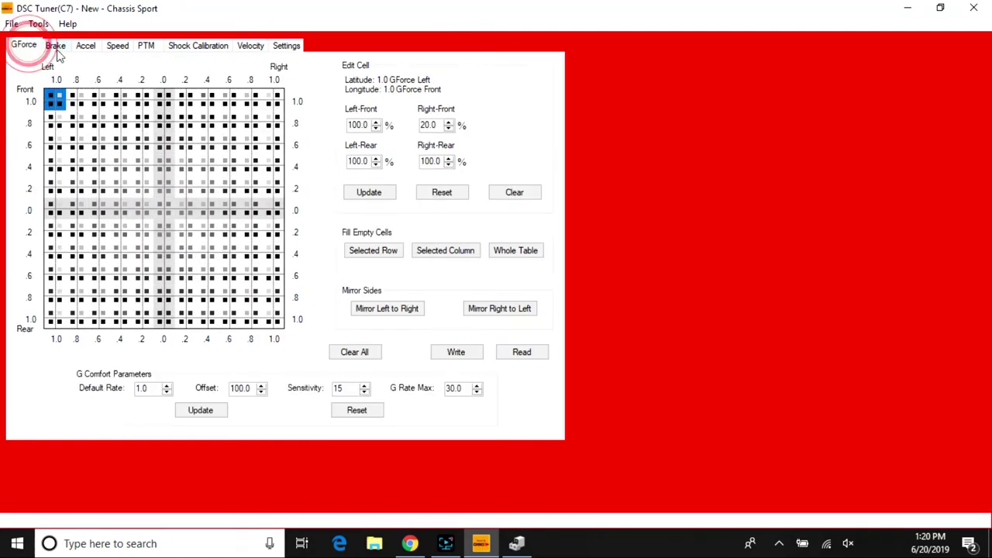
{"action": "left_click", "coordinate": [146, 45]}
{"action": "left_click", "coordinate": [190, 45]}
- Switch to Chassis Track, inspect its Rain, Dry and Sport1 PTM cells, then return to Chassis Touring
{"action": "left_click", "coordinate": [284, 45]}
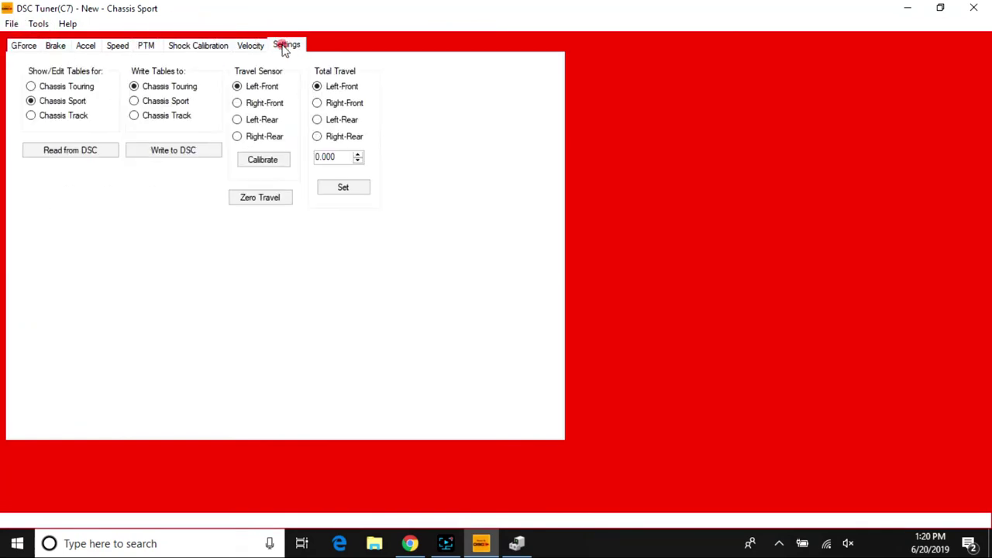
{"action": "left_click", "coordinate": [43, 113]}
{"action": "left_click", "coordinate": [147, 45]}
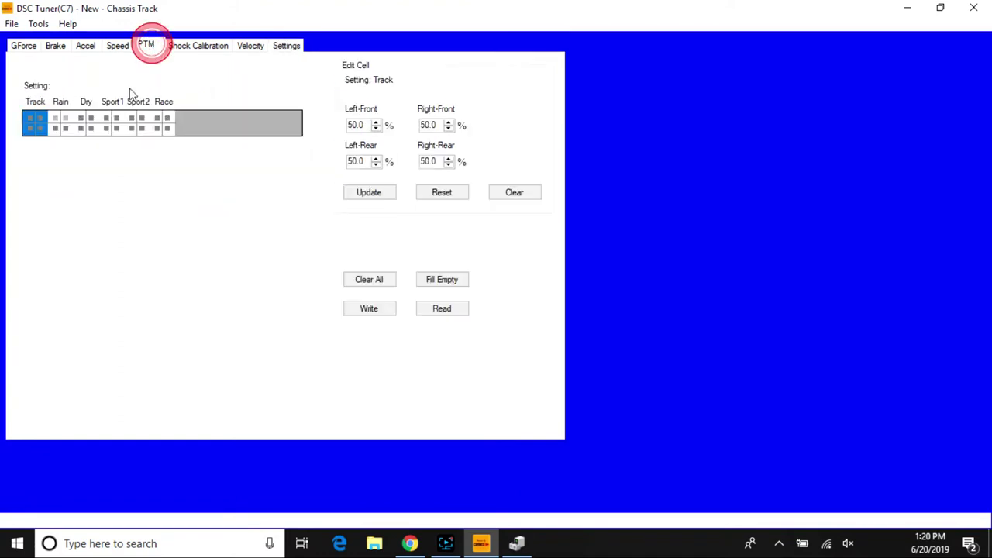
{"action": "left_click", "coordinate": [62, 129]}
{"action": "left_click", "coordinate": [84, 125]}
{"action": "left_click", "coordinate": [111, 126]}
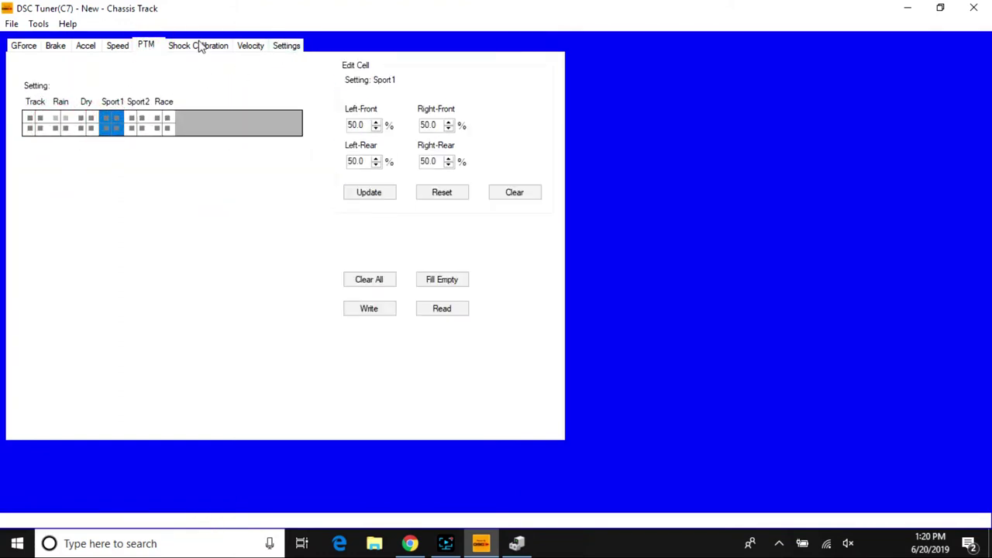
{"action": "left_click", "coordinate": [273, 46]}
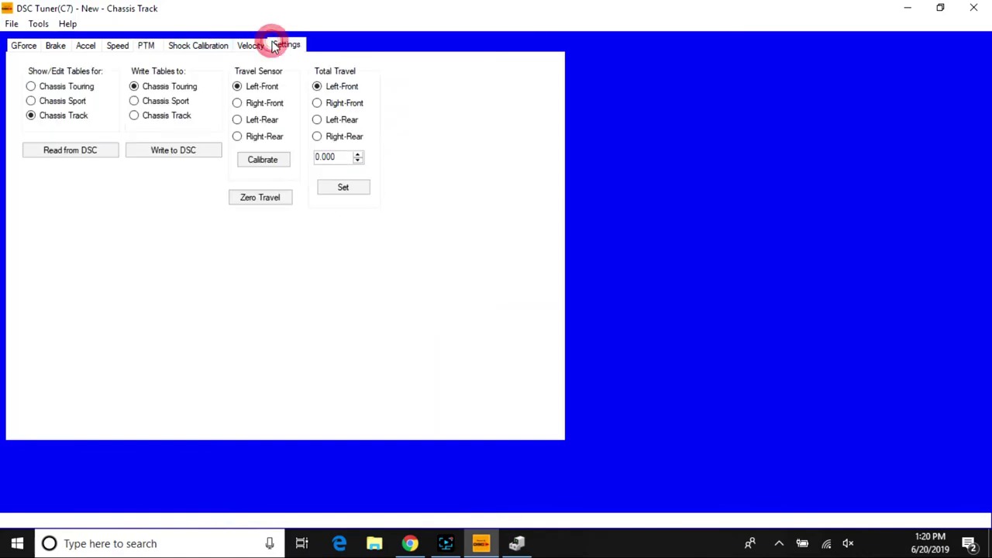
{"action": "left_click", "coordinate": [68, 87]}
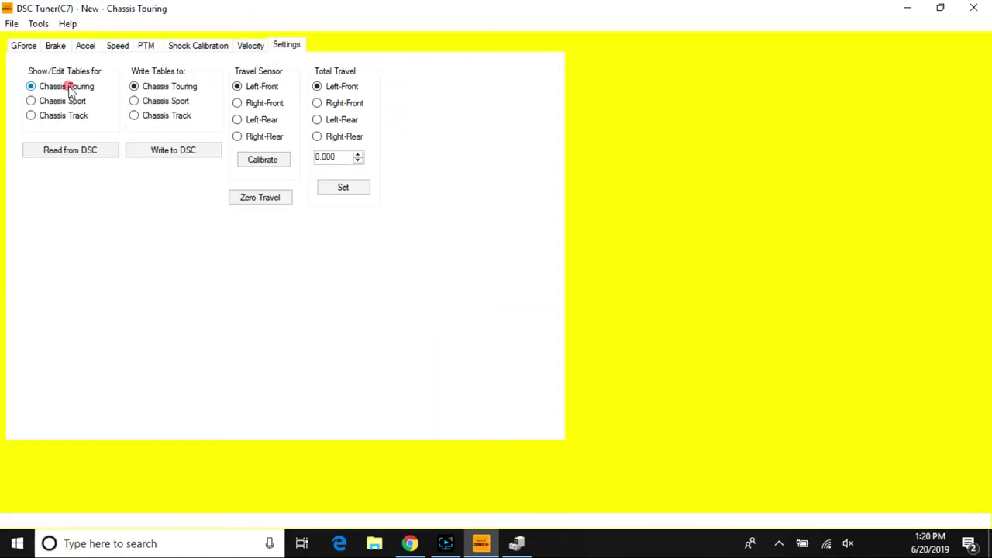
- Open the calibration file 06-11-2019 Mag-LNC_5-11-19.pdts without saving the current changes
{"action": "left_click", "coordinate": [18, 45]}
{"action": "left_click", "coordinate": [11, 25]}
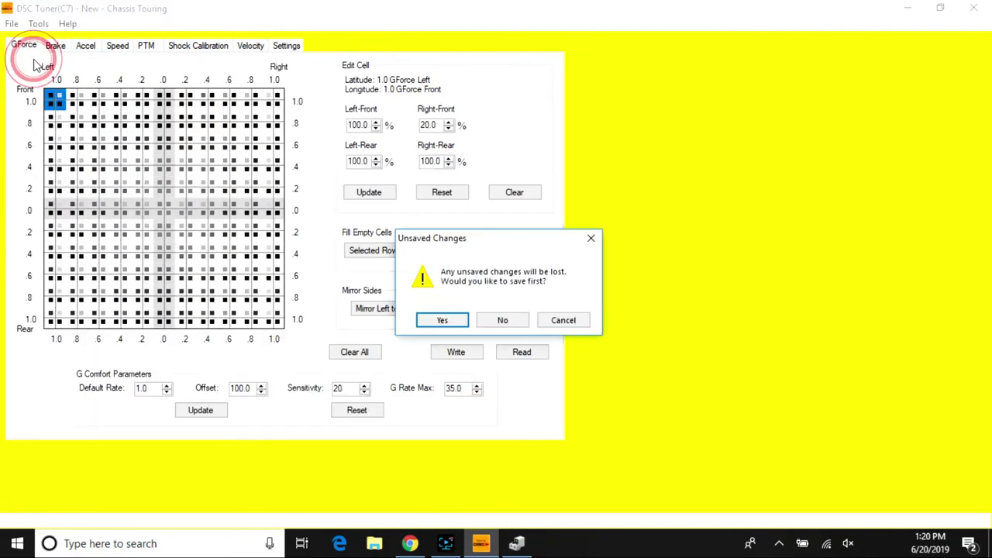
{"action": "left_click", "coordinate": [500, 321]}
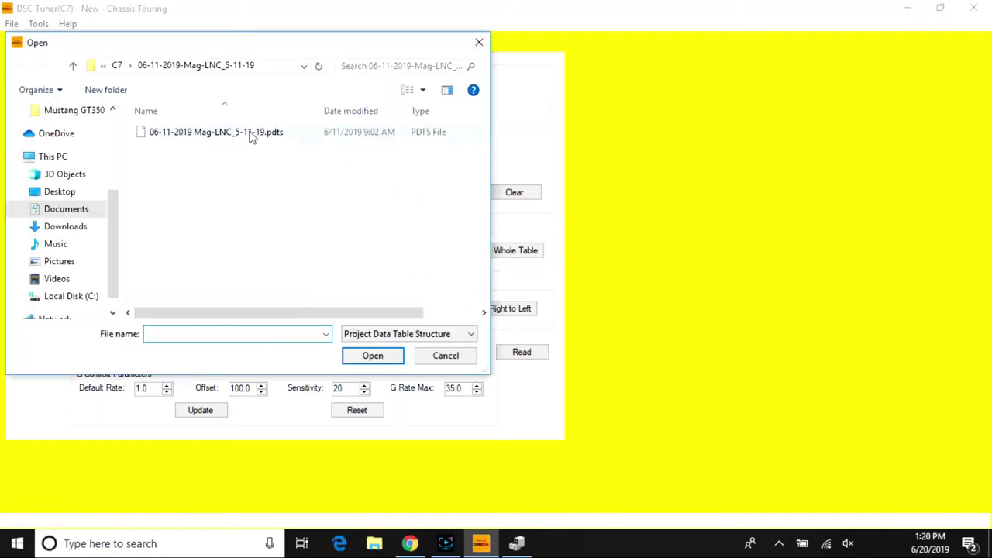
{"action": "double_click", "coordinate": [250, 133]}
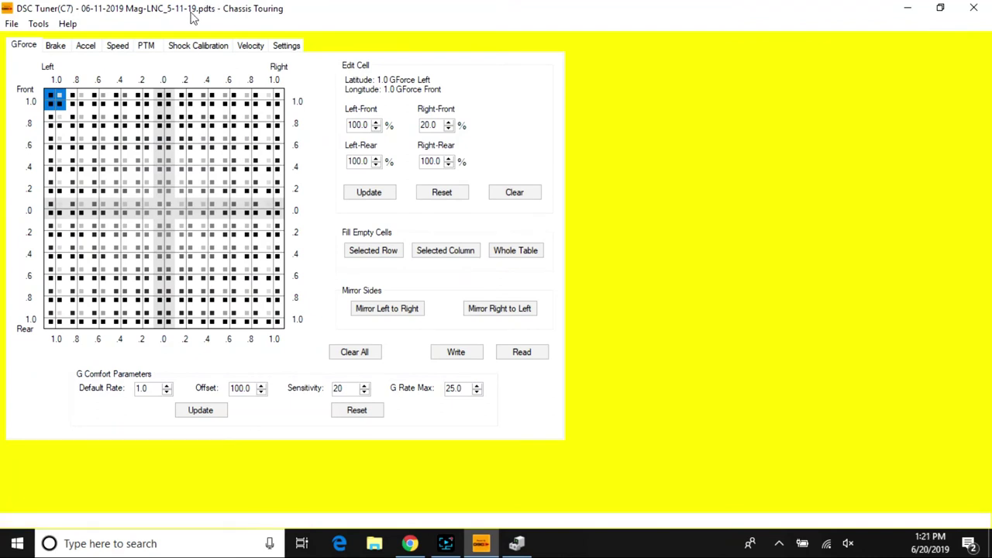
- Reset the controller board and acknowledge the 'Board is reset' message
{"action": "left_click", "coordinate": [35, 25]}
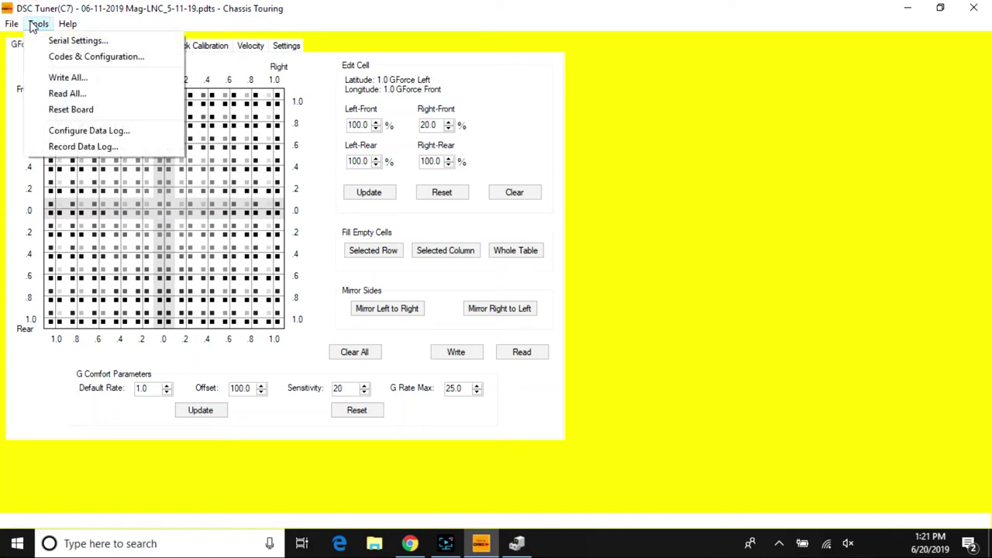
{"action": "left_click", "coordinate": [91, 110]}
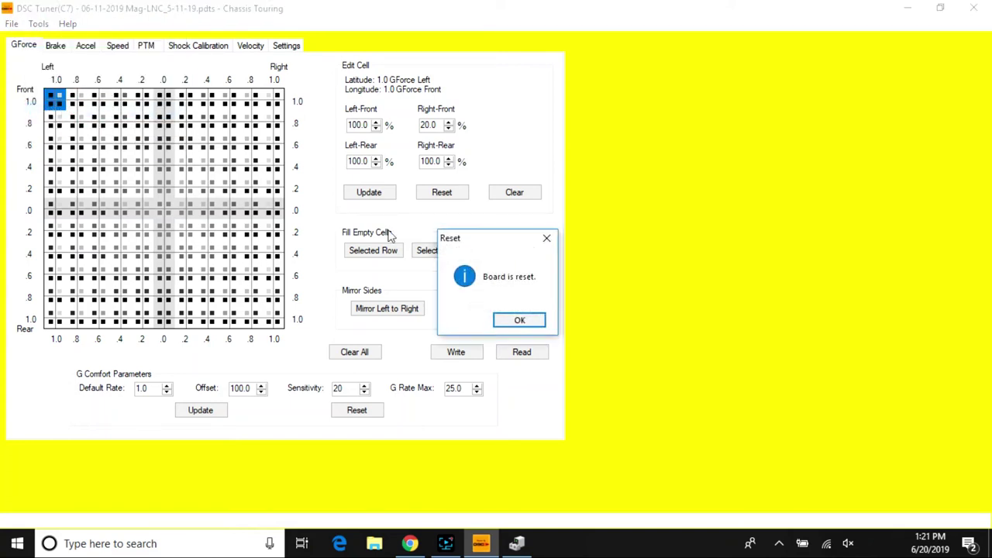
{"action": "left_click", "coordinate": [519, 319]}
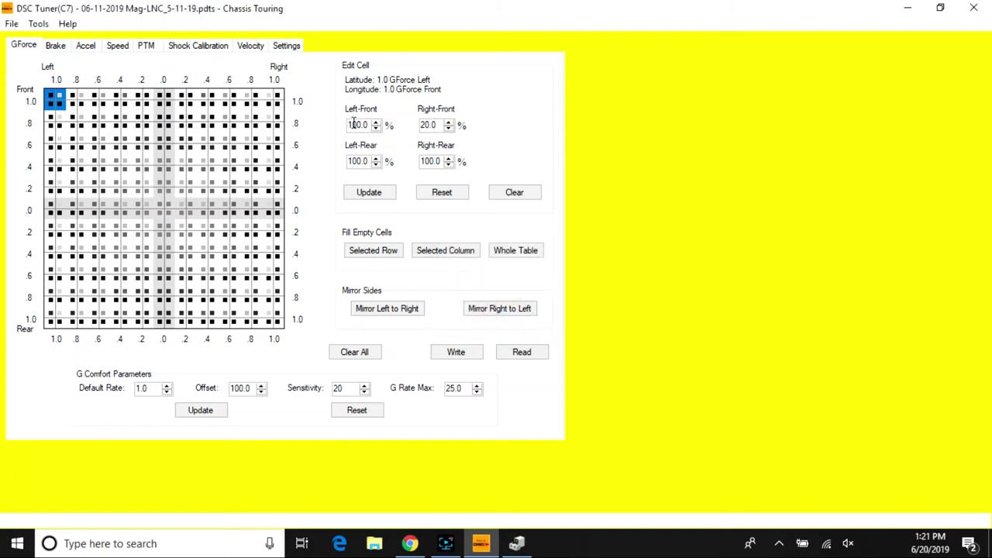
- Write all 1899 values of the loaded calibration to the controller
{"action": "left_click", "coordinate": [38, 24]}
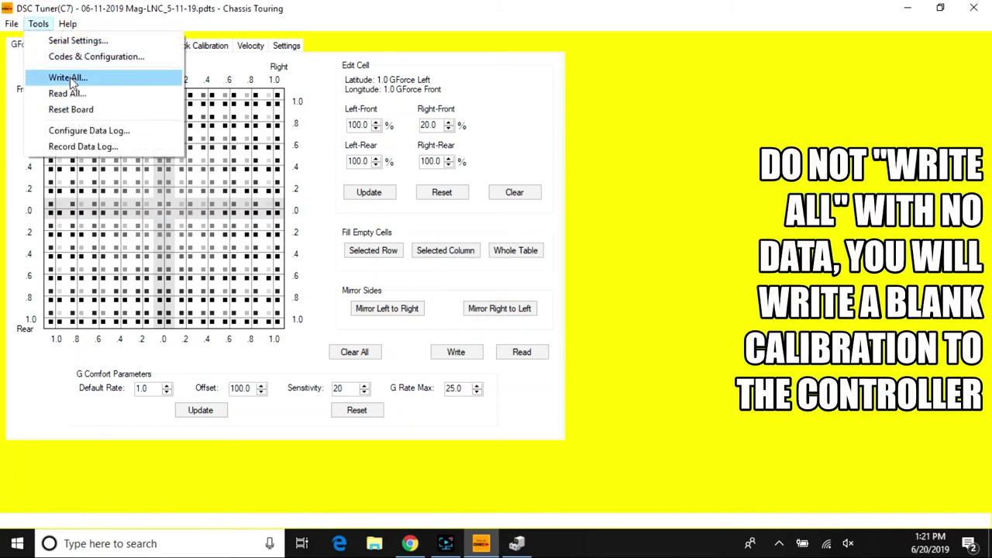
{"action": "left_click", "coordinate": [70, 78]}
{"action": "left_click", "coordinate": [207, 176]}
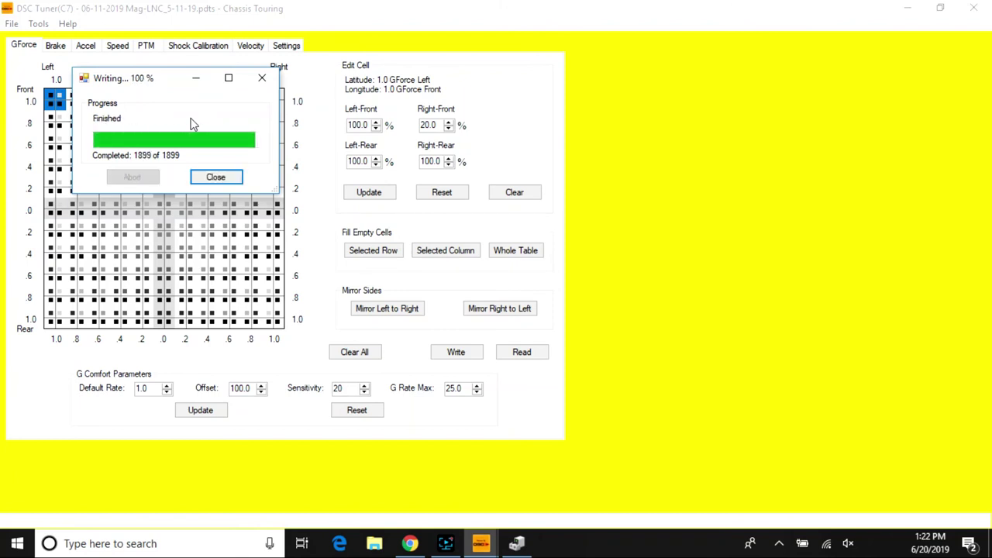
{"action": "left_click", "coordinate": [212, 181]}
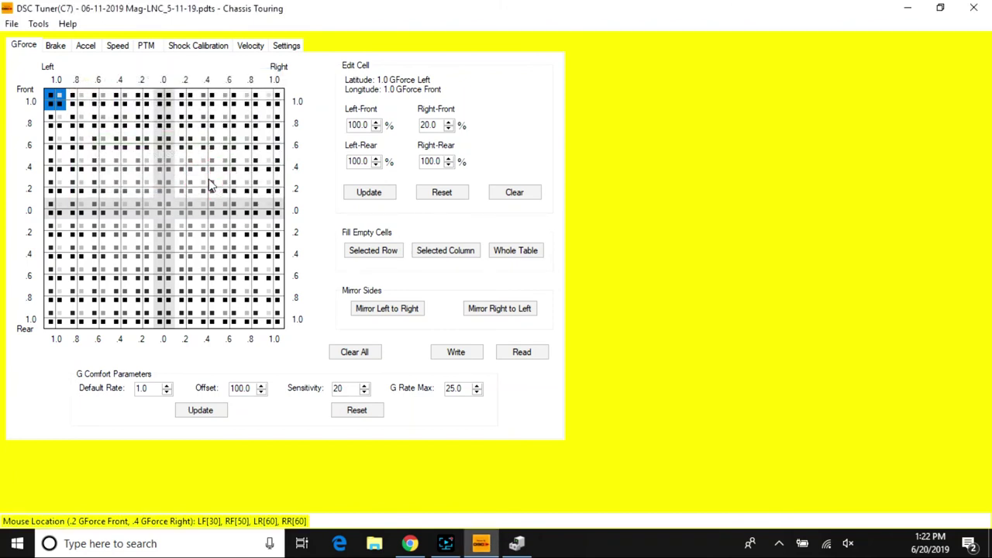
- Choose Chassis Sport under Show/Edit Tables for on the Settings page
{"action": "left_click", "coordinate": [292, 46]}
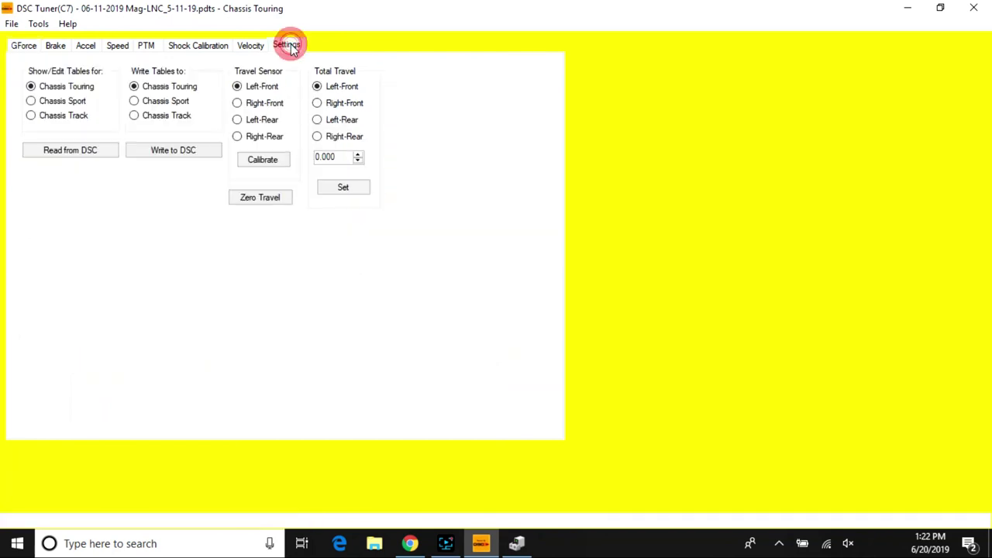
{"action": "left_click", "coordinate": [31, 101]}
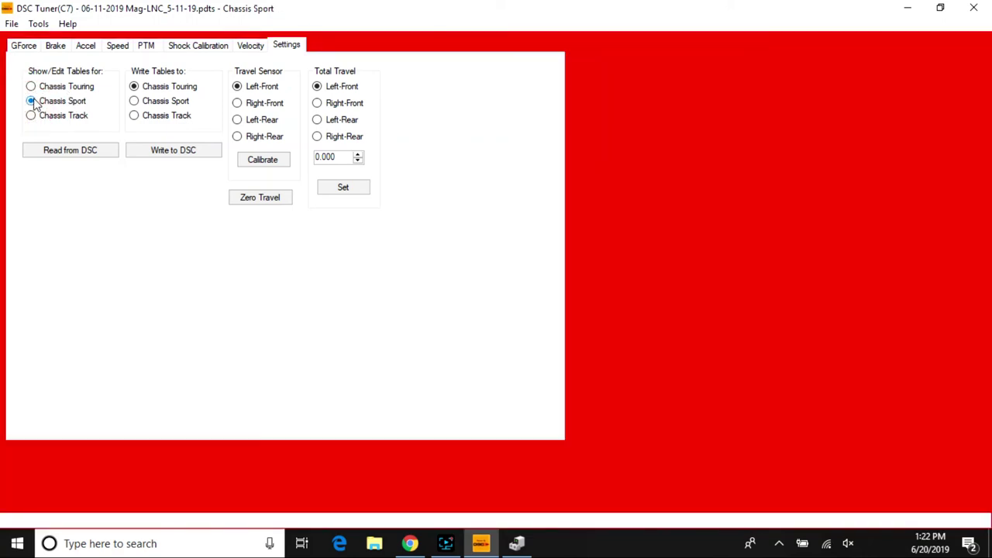
- Display the Chassis Sport GForce table, then reset the board again and acknowledge the notice
{"action": "left_click", "coordinate": [34, 50]}
{"action": "left_click", "coordinate": [39, 26]}
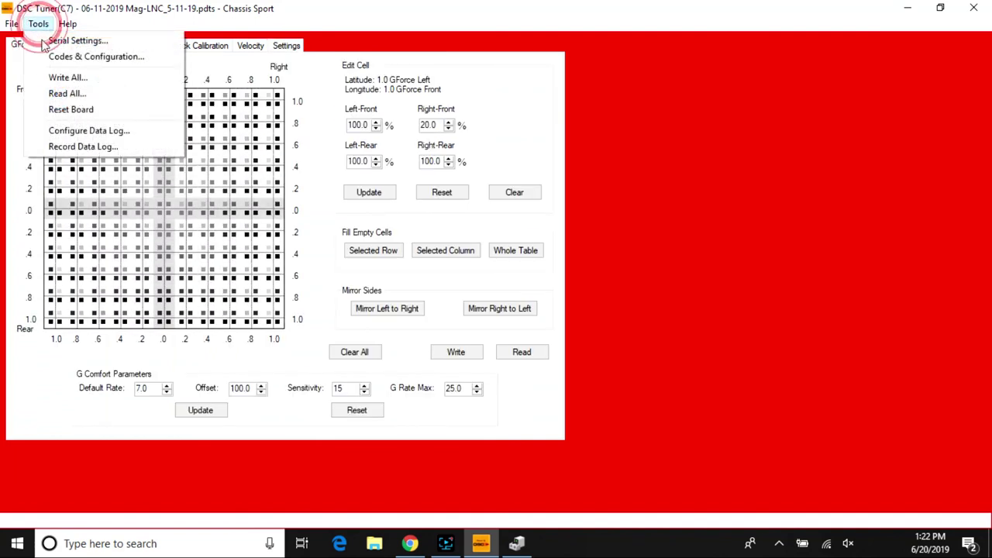
{"action": "left_click", "coordinate": [94, 114]}
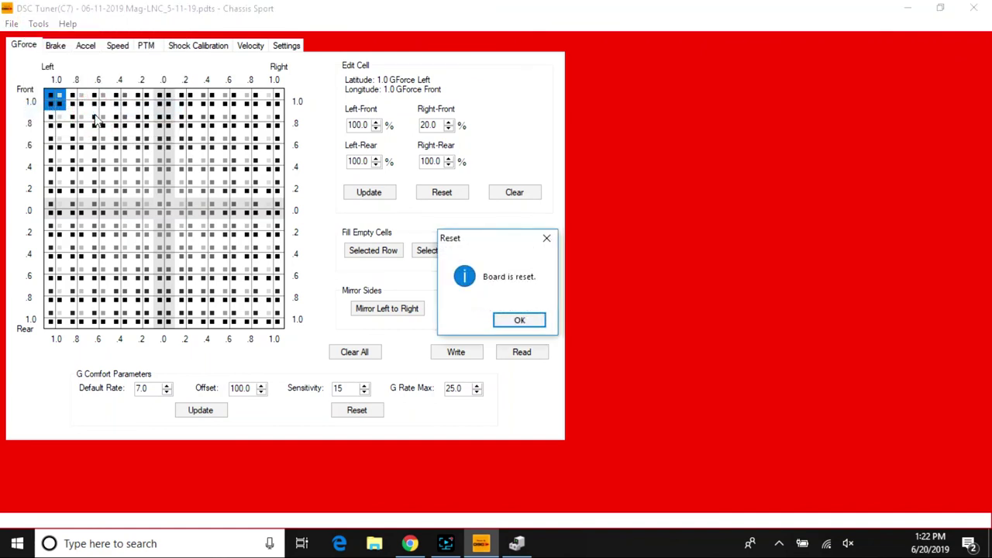
{"action": "left_click", "coordinate": [500, 320]}
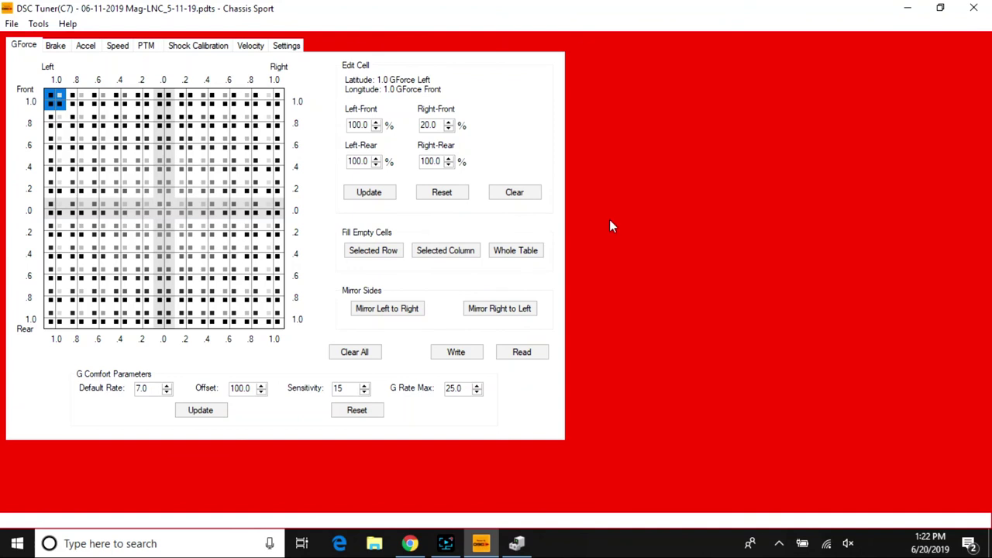